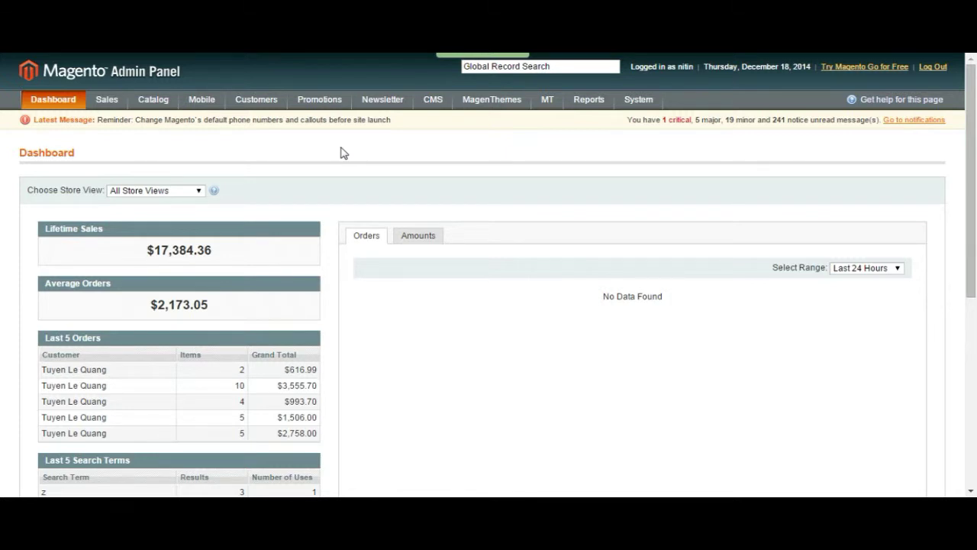
# Step: Open the Administrators role from the System > Permissions > Roles list
pyautogui.moveTo(649, 104)
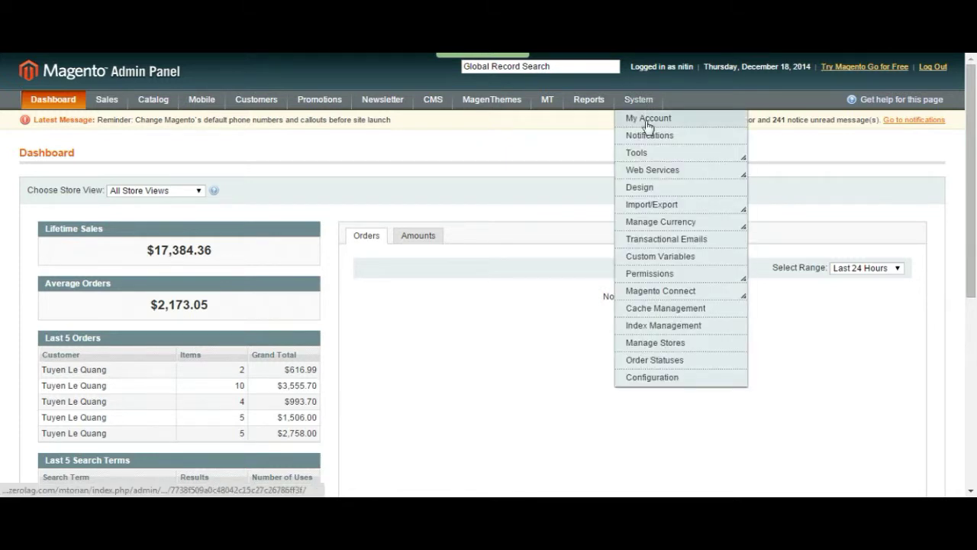
pyautogui.moveTo(649, 277)
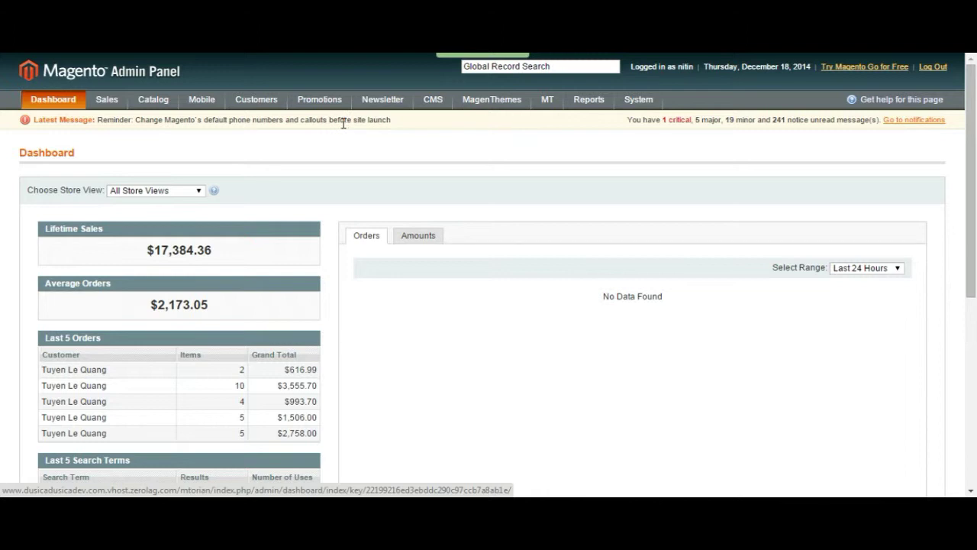
pyautogui.moveTo(256, 110)
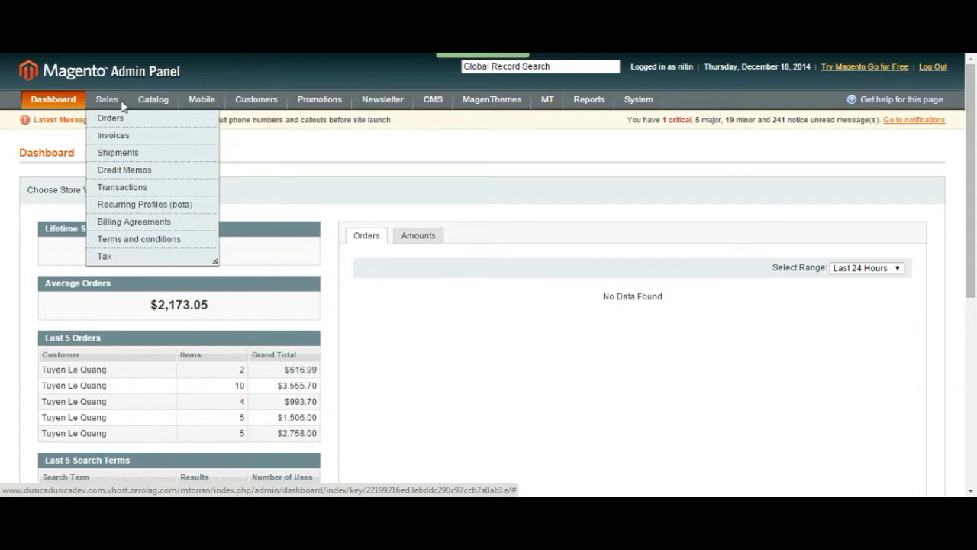
pyautogui.moveTo(172, 102)
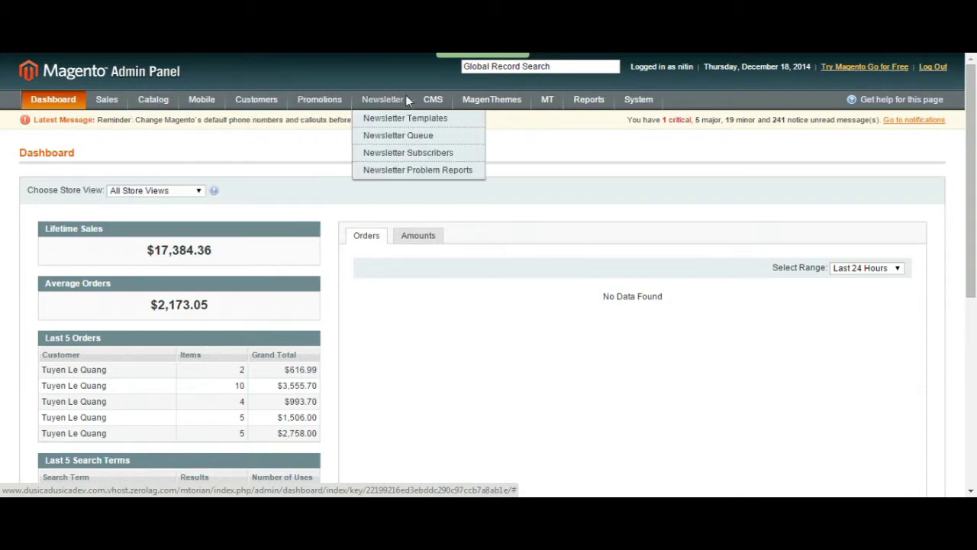
pyautogui.moveTo(446, 103)
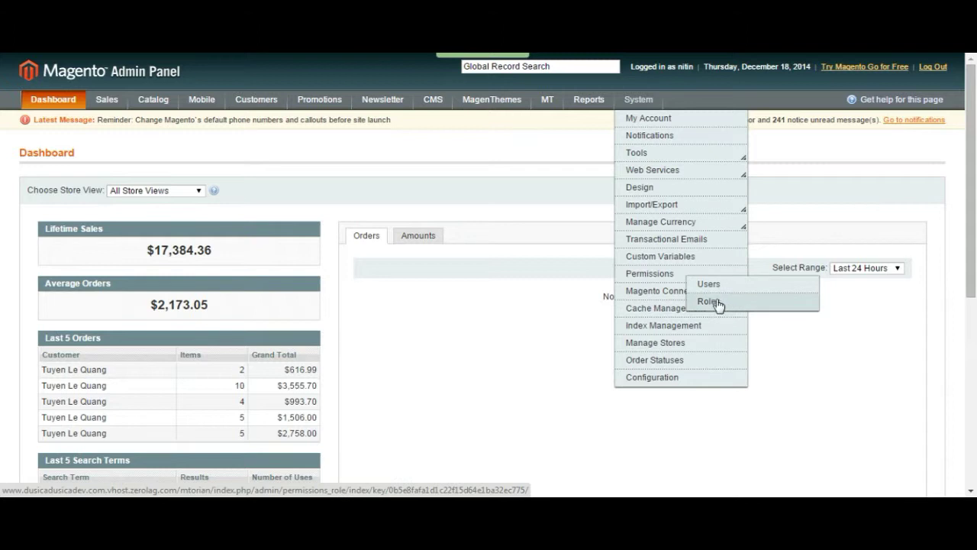
pyautogui.click(710, 303)
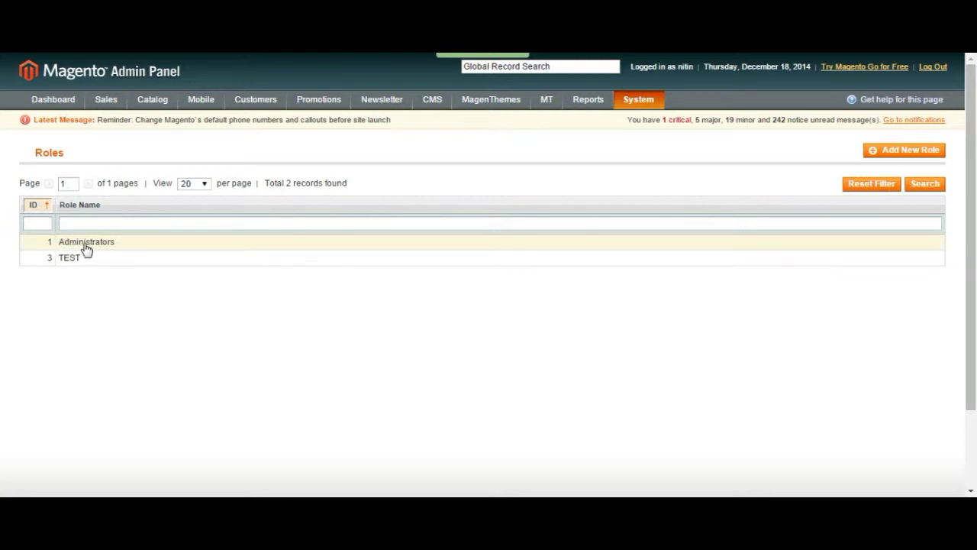
pyautogui.click(86, 243)
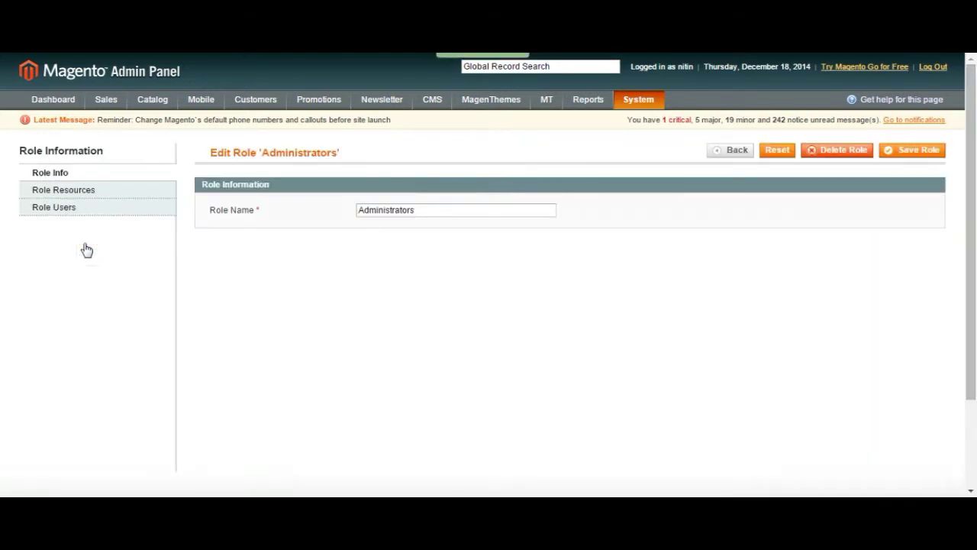
# Step: Select the Administrators role name, then switch its resource access to Custom
pyautogui.moveTo(443, 206); pyautogui.dragTo(343, 212)
pyautogui.click(343, 211)
pyautogui.hotkey('ctrl', 'a')
pyautogui.click(402, 210)
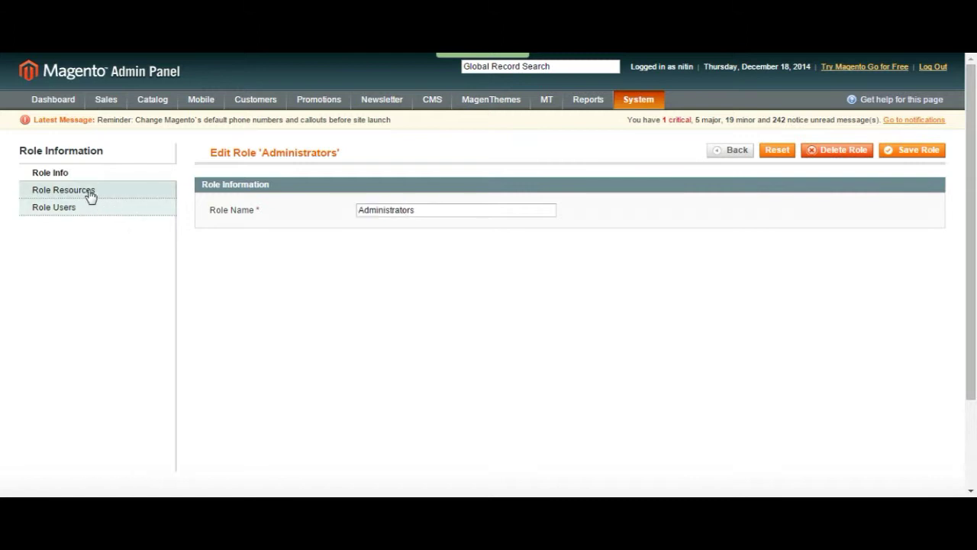
pyautogui.click(90, 195)
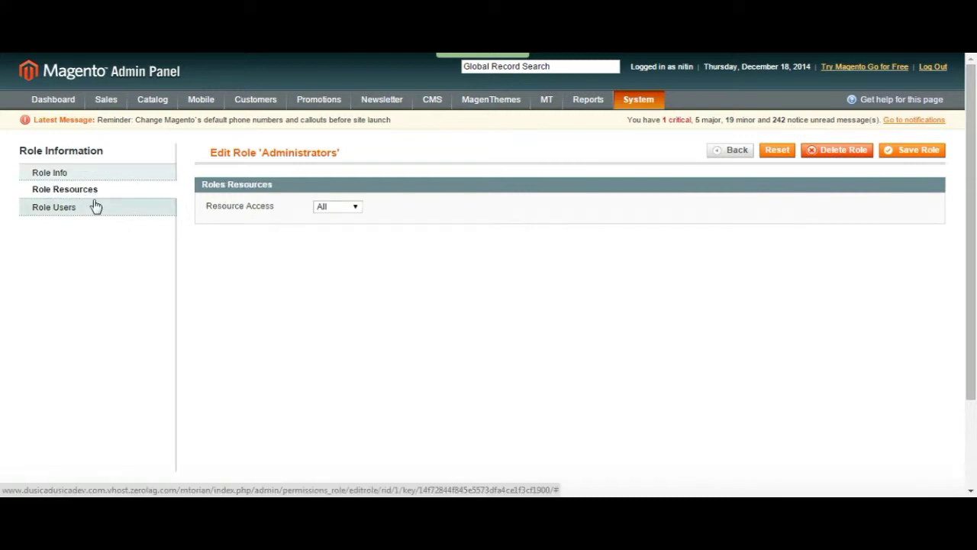
pyautogui.click(336, 211)
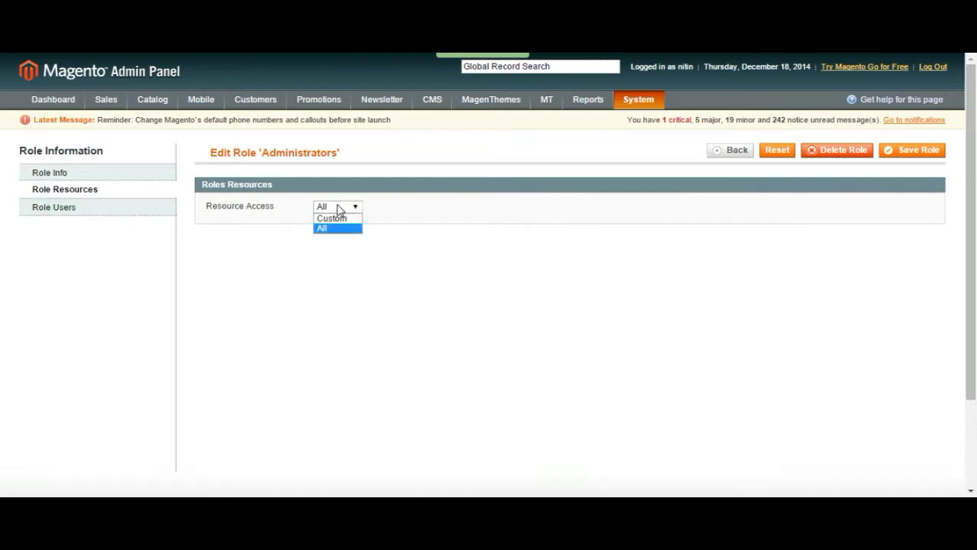
pyautogui.click(348, 220)
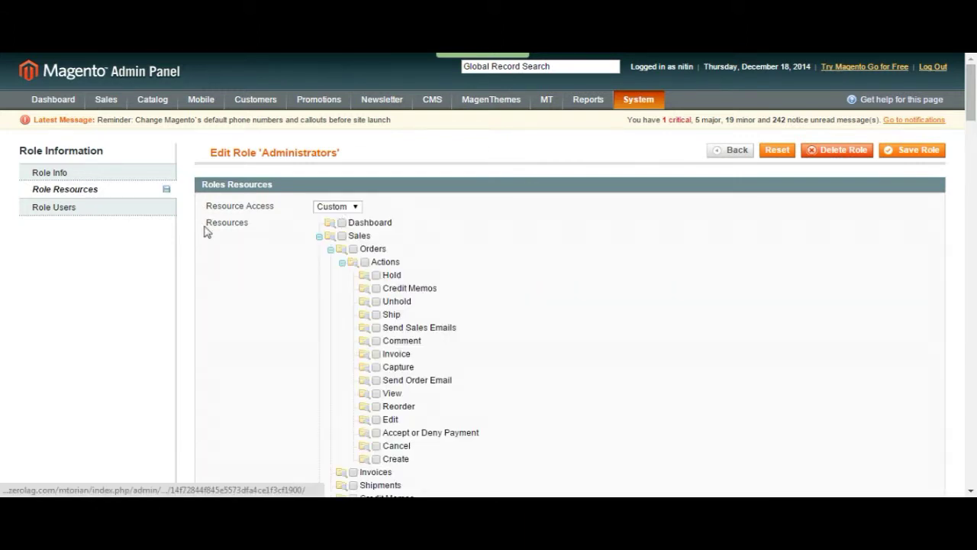
# Step: Set the resource access back to All and view the role's assigned users
pyautogui.scroll(-4, 482, 296)
pyautogui.scroll(4, 483, 297)
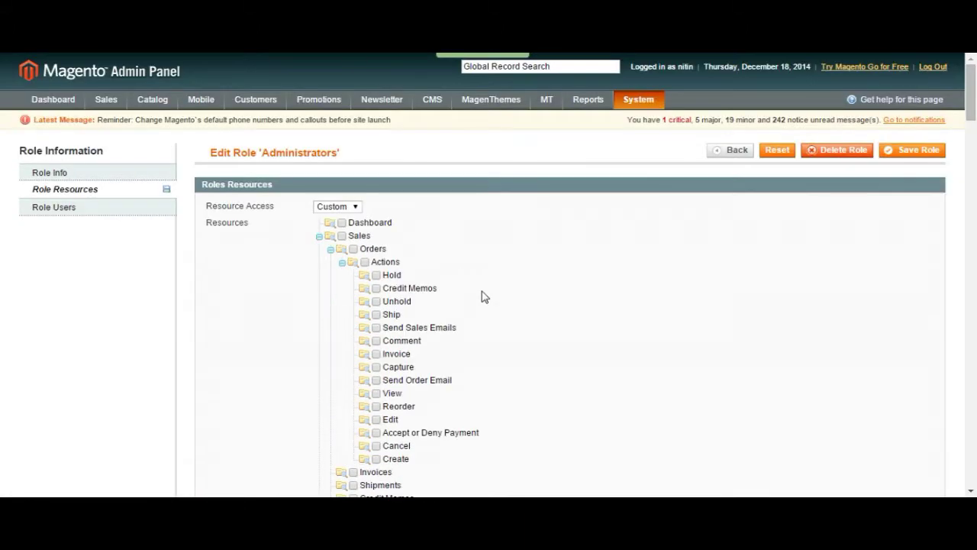
pyautogui.click(334, 207)
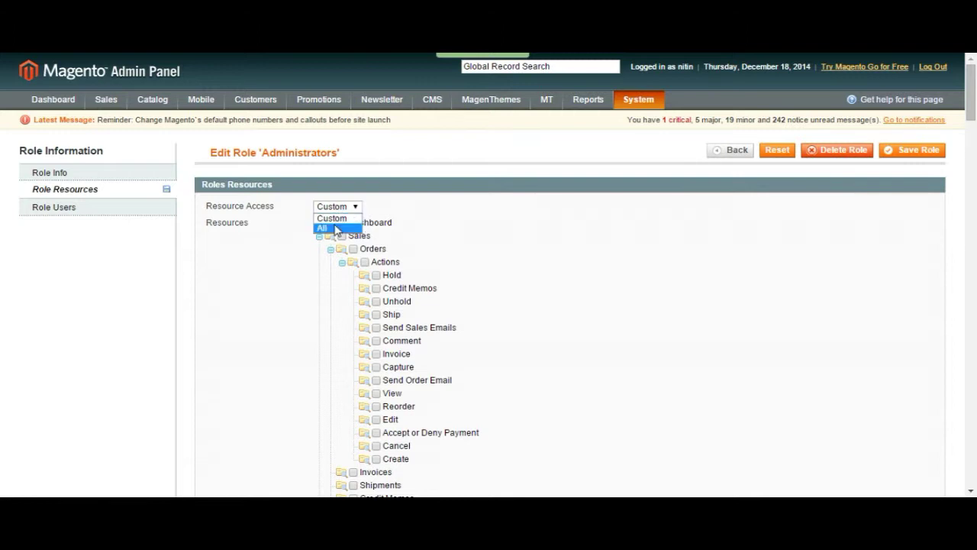
pyautogui.click(336, 229)
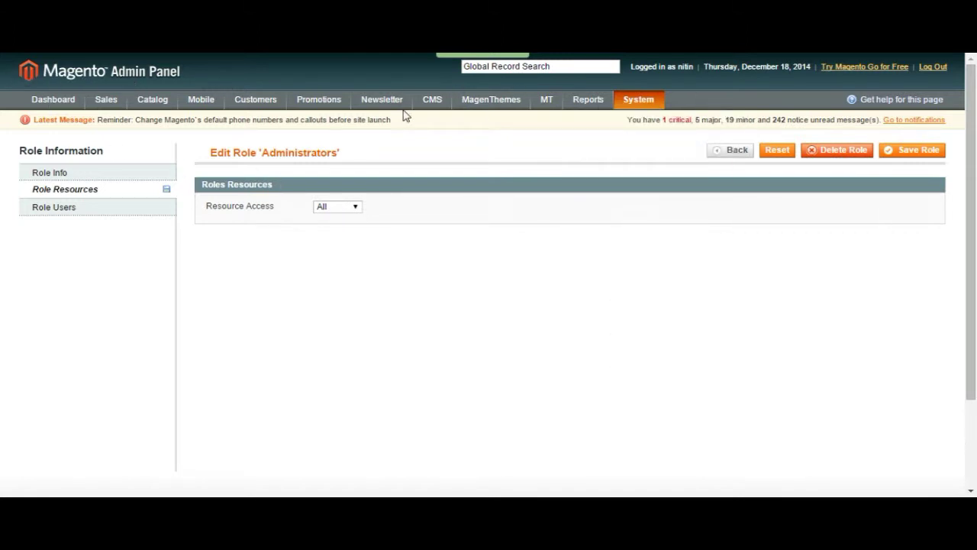
pyautogui.click(333, 207)
pyautogui.click(334, 210)
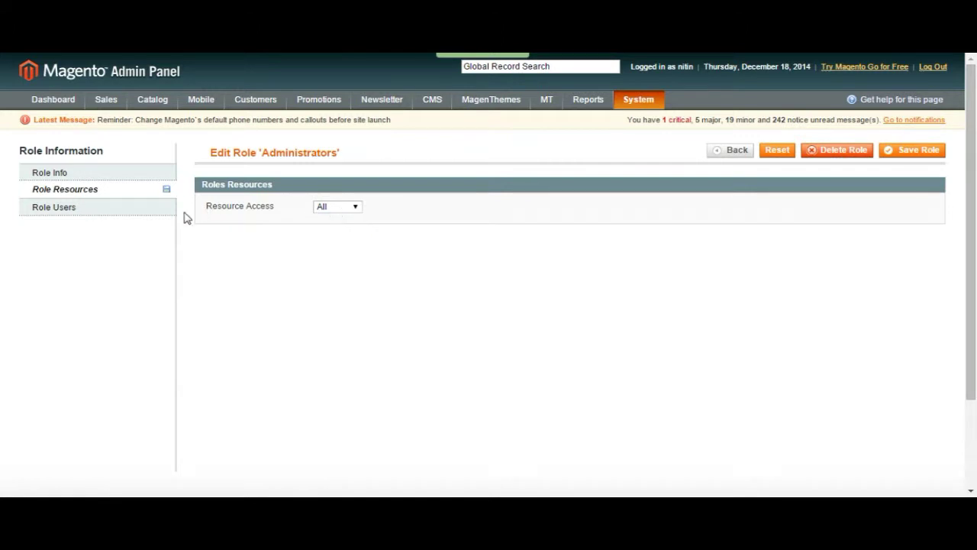
pyautogui.click(92, 213)
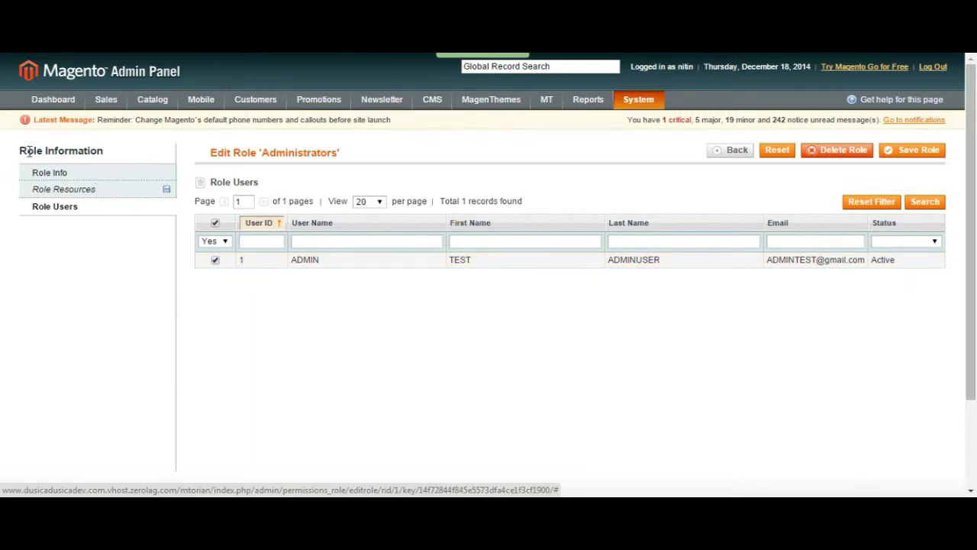
# Step: Leave the Administrators role unchanged, return to the Roles list, and start a new role
pyautogui.click(97, 171)
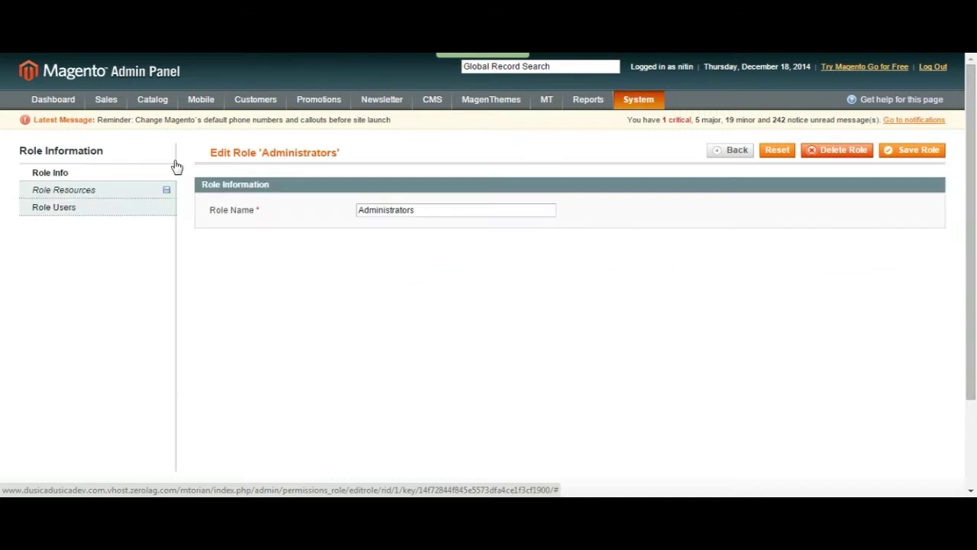
pyautogui.click(729, 157)
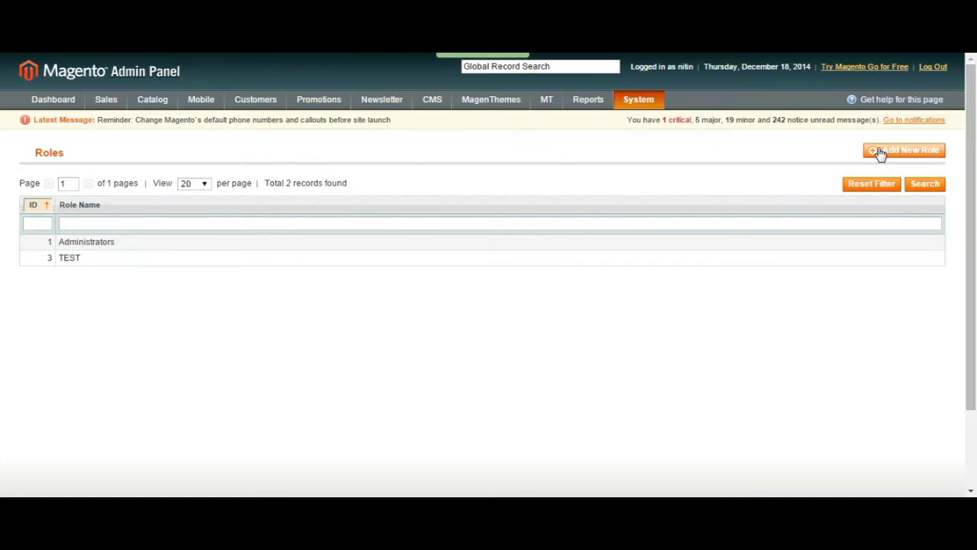
pyautogui.click(880, 152)
# Step: Name the new role EDITOR and bring up its resource access options
pyautogui.click(363, 209)
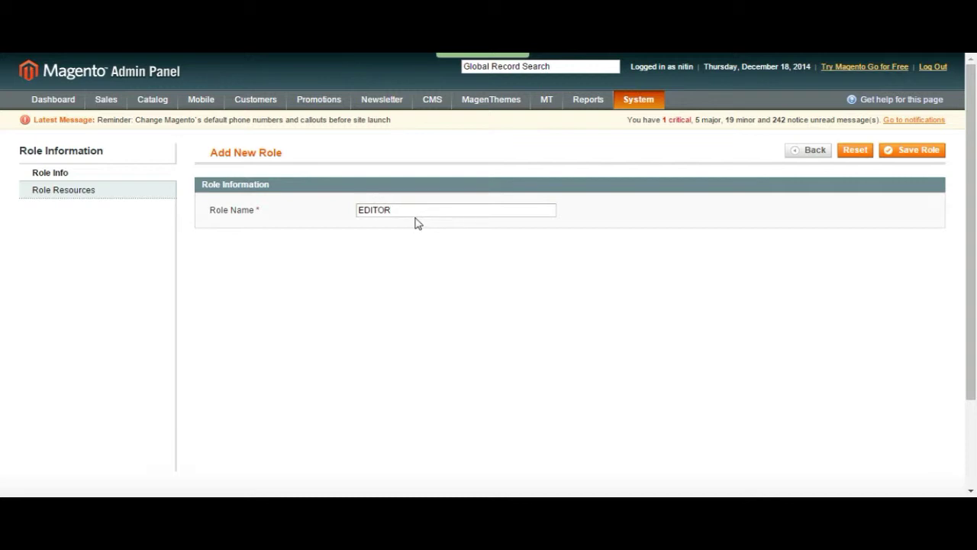
pyautogui.click(78, 192)
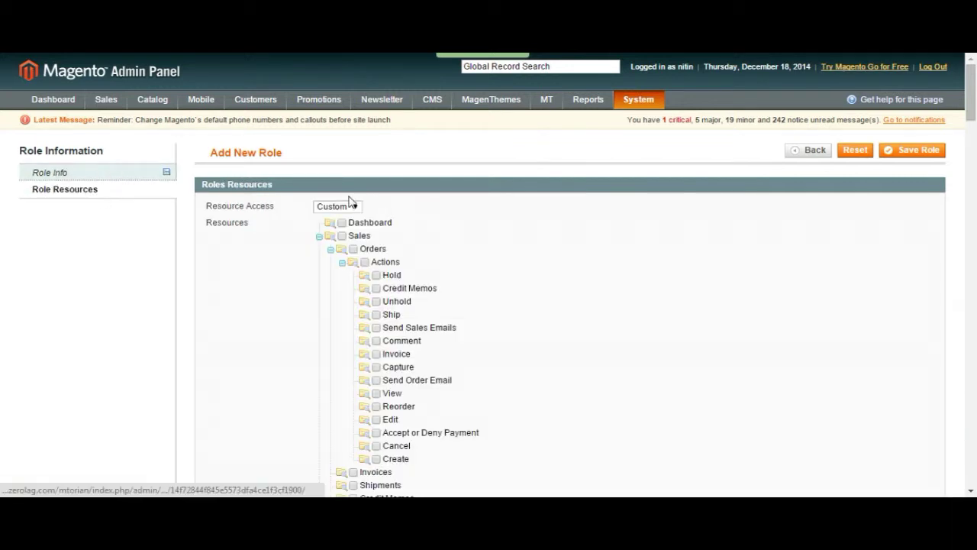
pyautogui.click(349, 202)
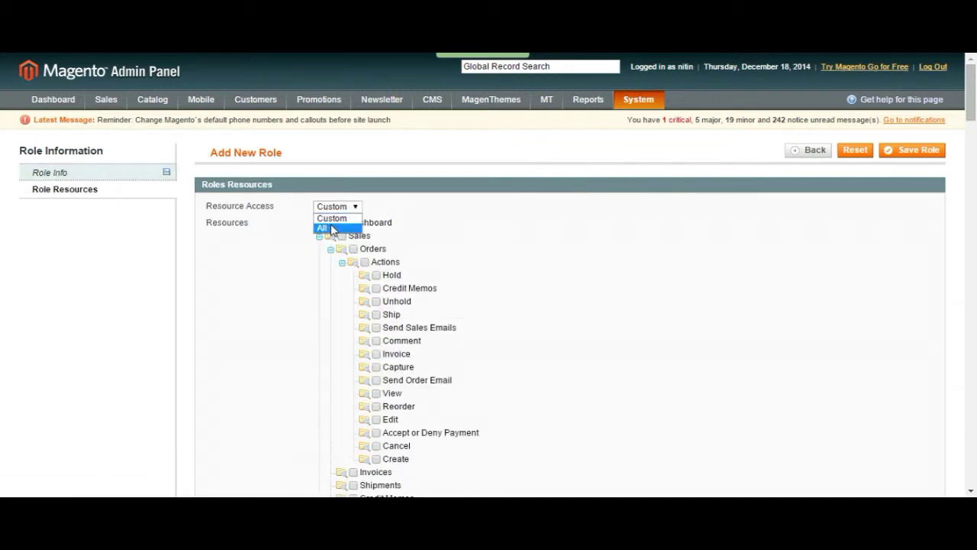
# Step: Keep Custom resource access and browse the permission tree, leaving Catalog cleared
pyautogui.click(342, 218)
pyautogui.scroll(-1, 542, 240)
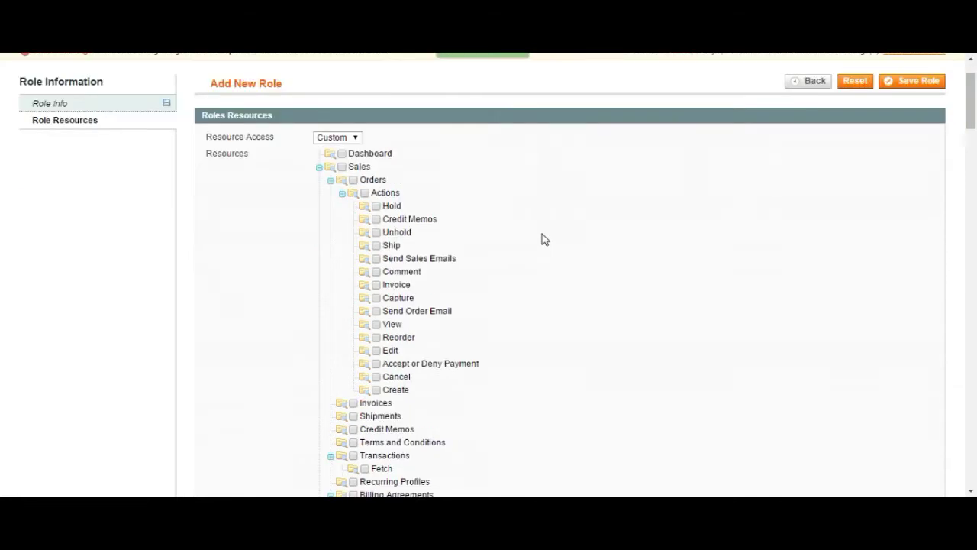
pyautogui.scroll(-2, 542, 240)
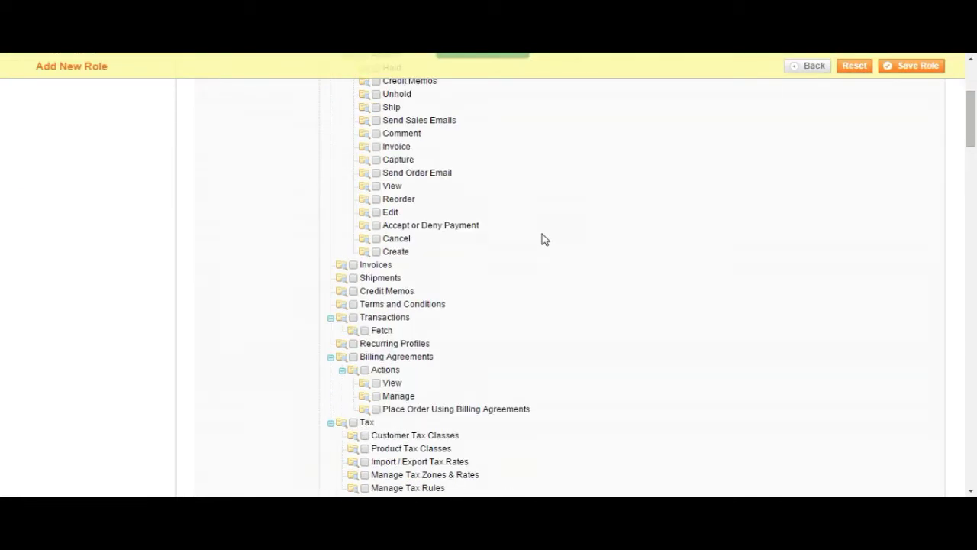
pyautogui.scroll(2, 542, 240)
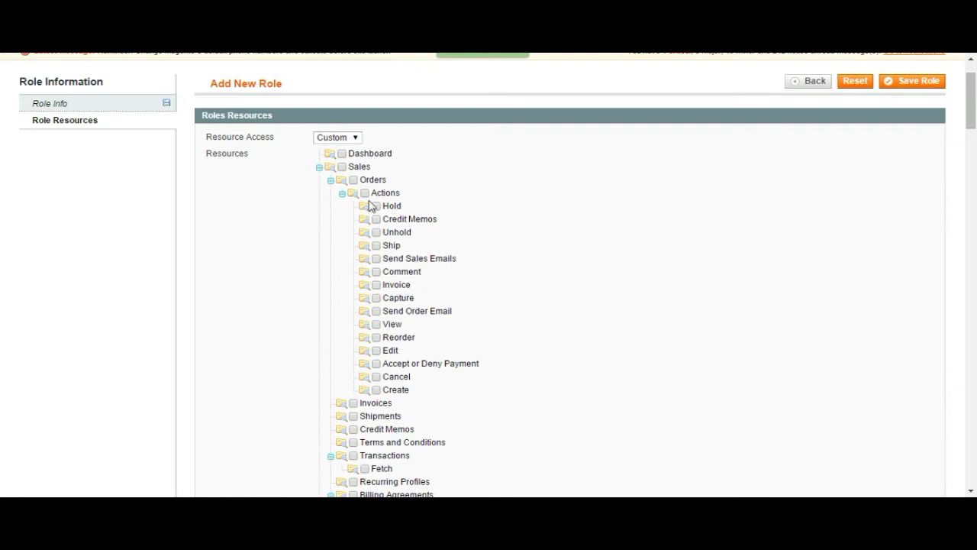
pyautogui.click(343, 195)
pyautogui.scroll(-3, 517, 201)
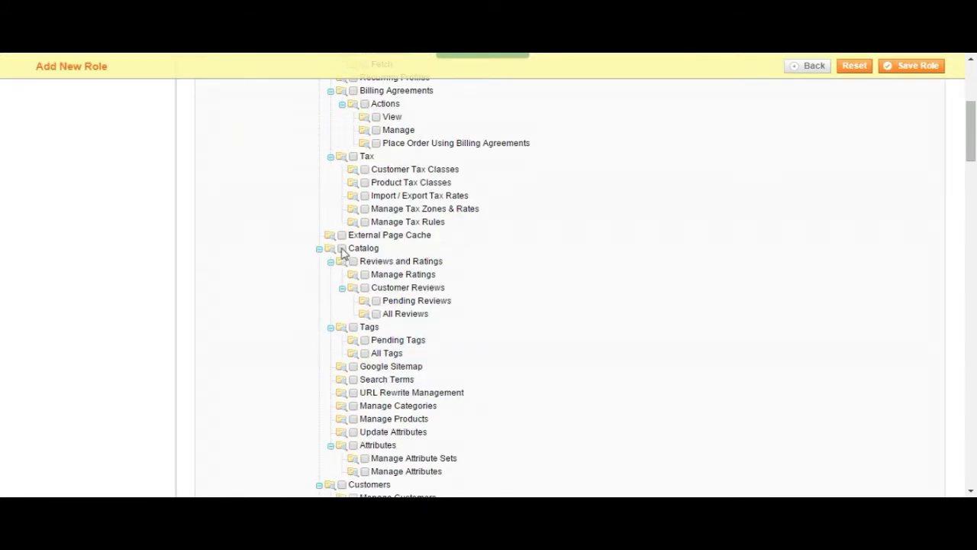
pyautogui.click(342, 248)
pyautogui.click(342, 248)
pyautogui.scroll(-2, 459, 267)
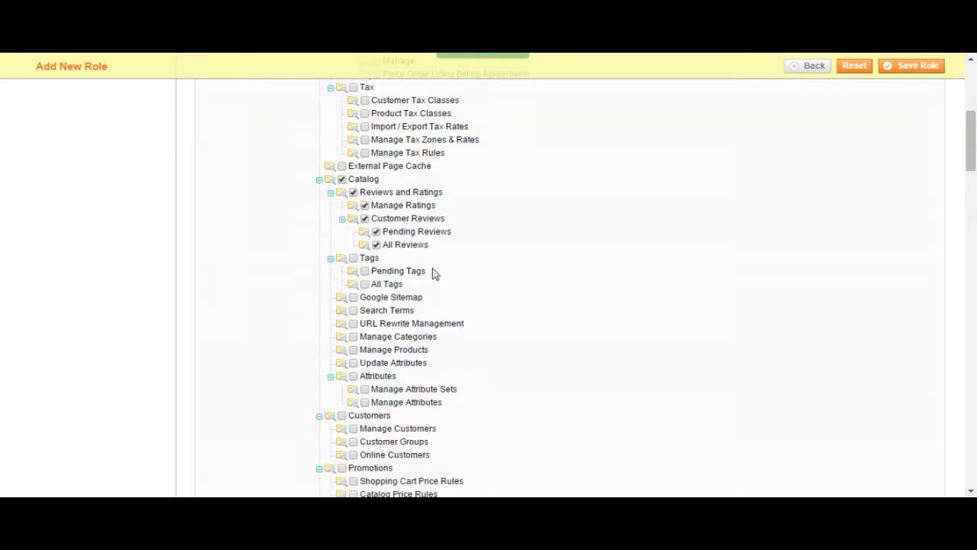
# Step: Grant Tags, Manage Categories, Manage Products and Newsletter permissions, then save the EDITOR role
pyautogui.click(354, 258)
pyautogui.scroll(-2, 495, 284)
pyautogui.scroll(-2, 495, 284)
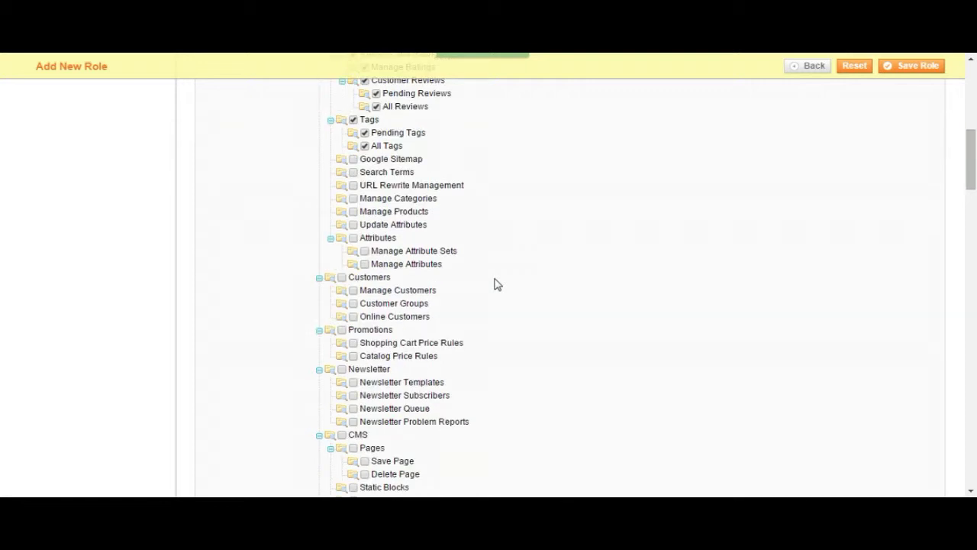
pyautogui.click(353, 198)
pyautogui.click(353, 211)
pyautogui.scroll(-2, 553, 223)
pyautogui.click(343, 300)
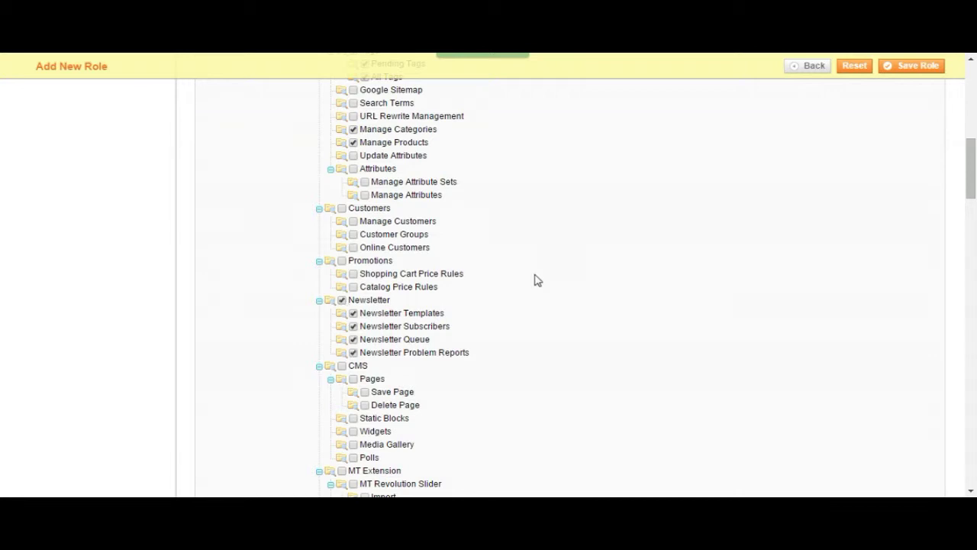
pyautogui.scroll(-5, 537, 279)
pyautogui.scroll(2, 497, 267)
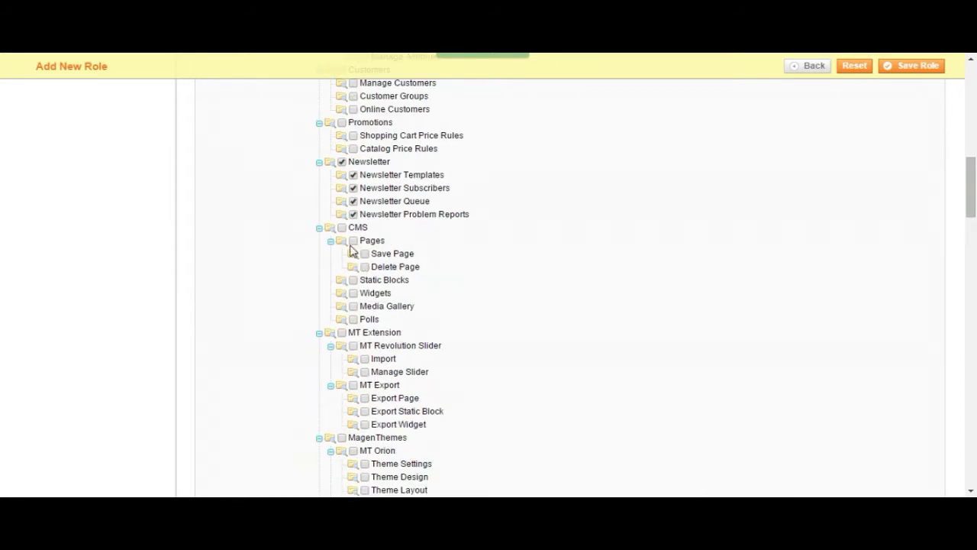
pyautogui.scroll(10, 537, 255)
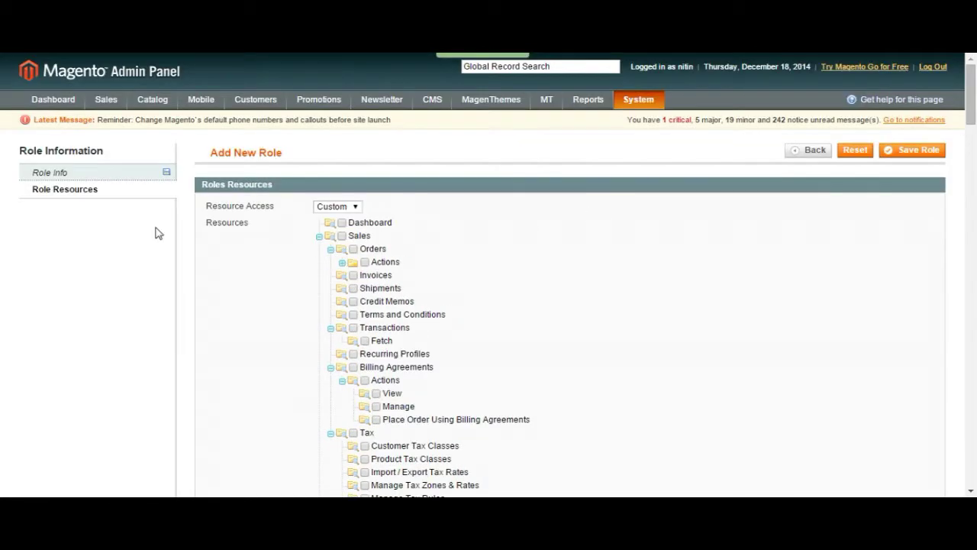
pyautogui.click(911, 152)
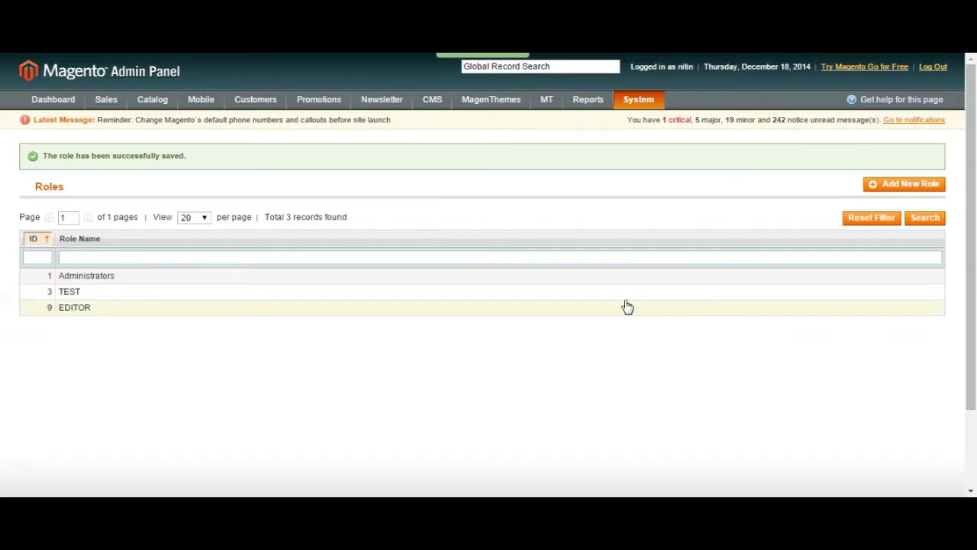
# Step: Go to System > Permissions > Users and start a new admin user
pyautogui.moveTo(637, 101)
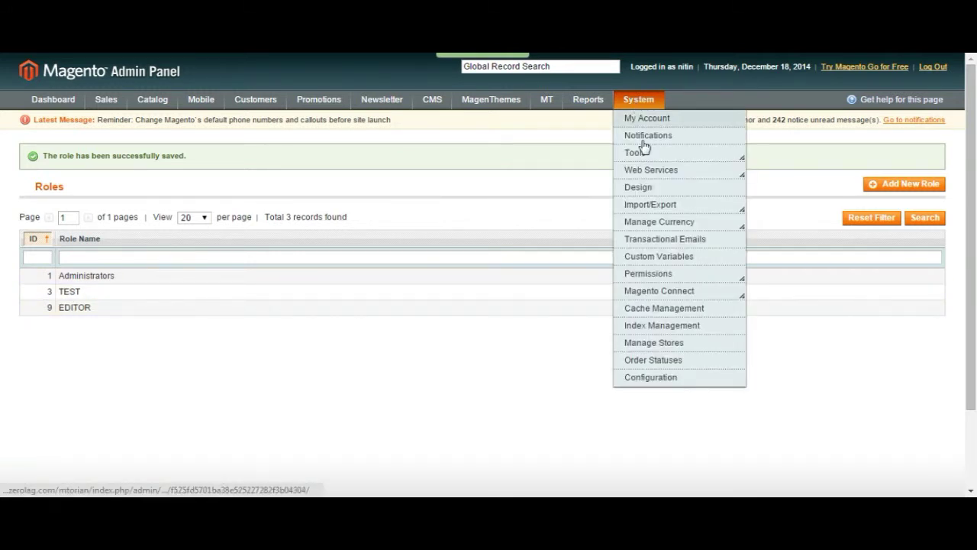
pyautogui.moveTo(661, 275)
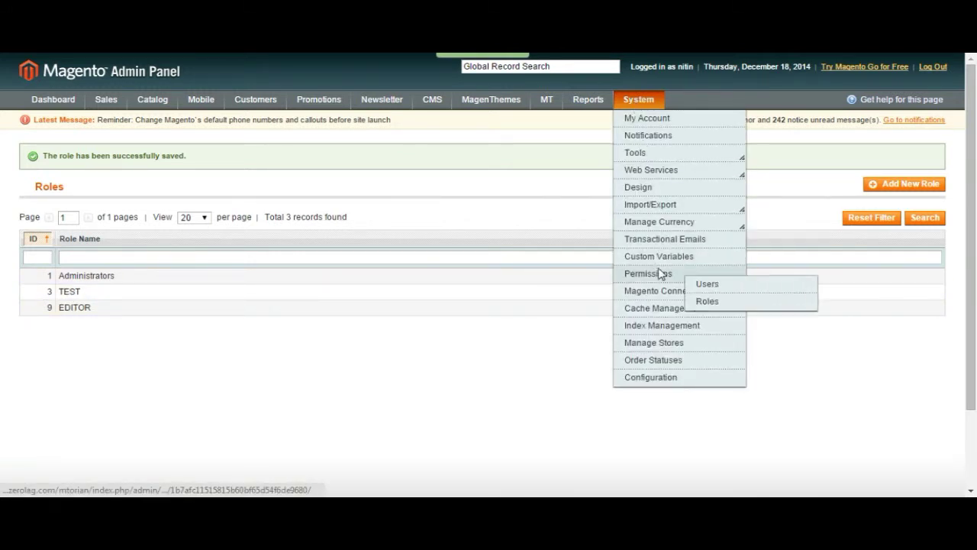
pyautogui.click(716, 288)
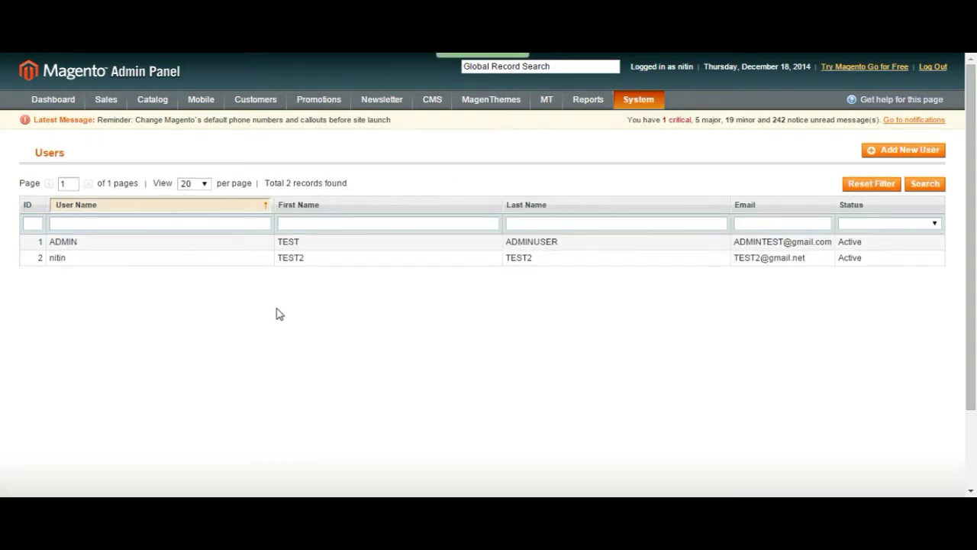
pyautogui.click(926, 151)
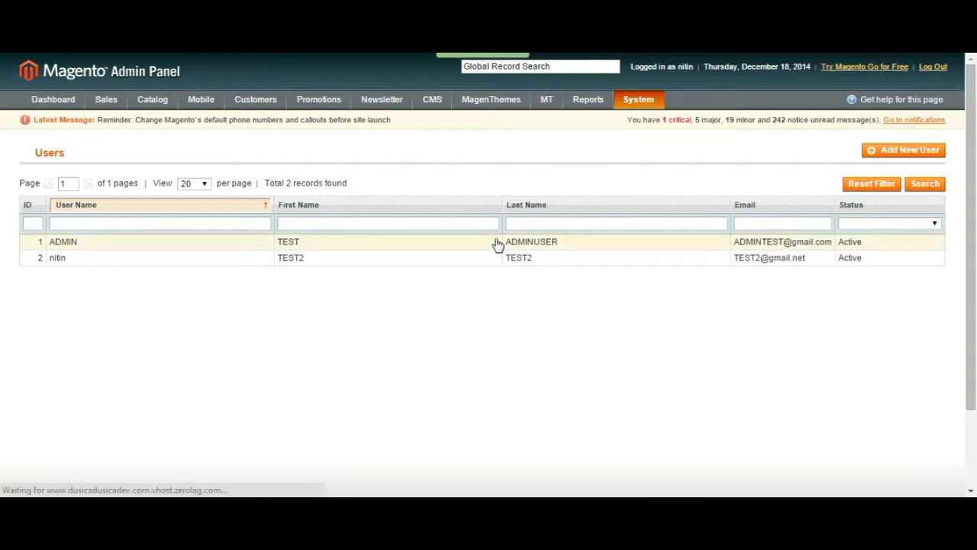
pyautogui.click(404, 208)
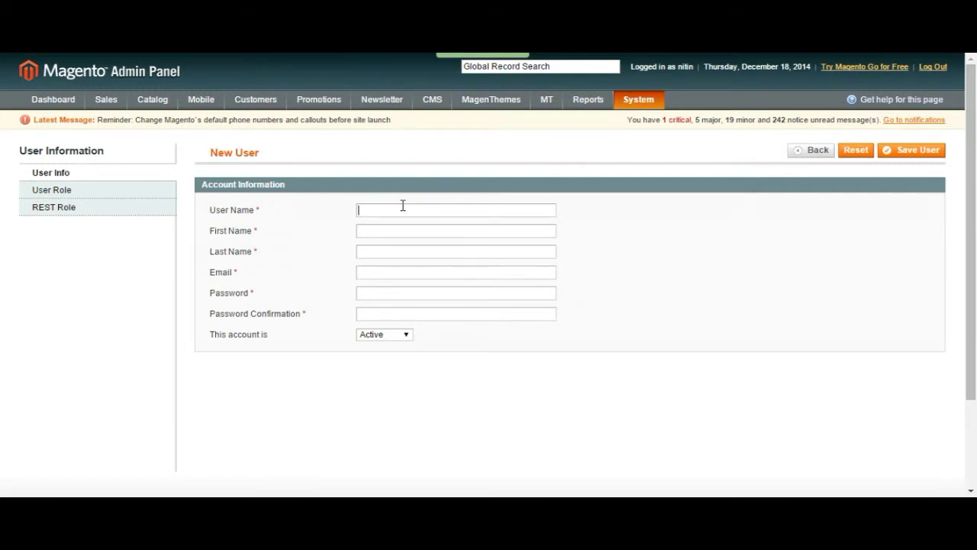
# Step: Enter user name TEST1, first and last name TEST, and the user's e-mail address
pyautogui.click(402, 205)
pyautogui.write('TEST1')
pyautogui.press('Tab')
pyautogui.write('TEST')
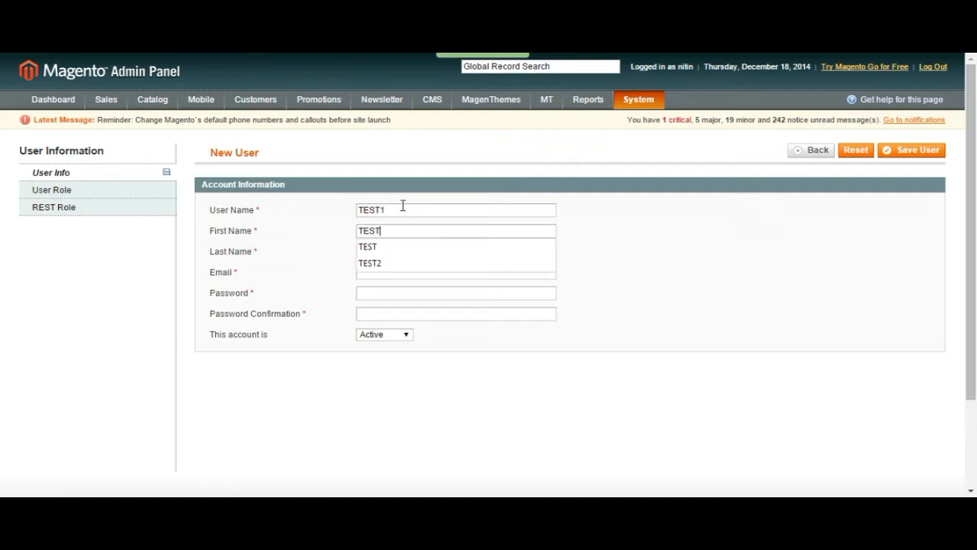
pyautogui.press('Tab')
pyautogui.write('TEST')
pyautogui.press('Tab')
pyautogui.write('TE')
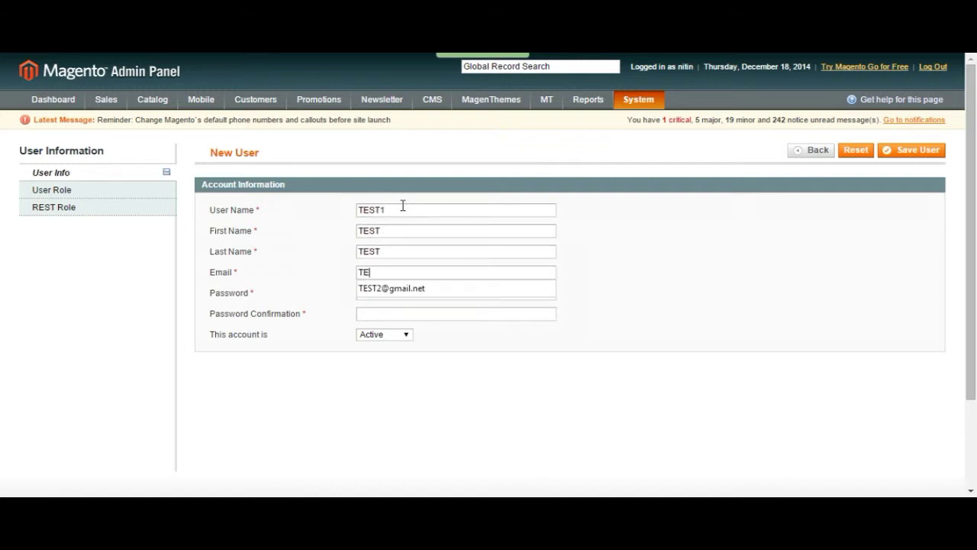
pyautogui.write('ST@GMAIL')
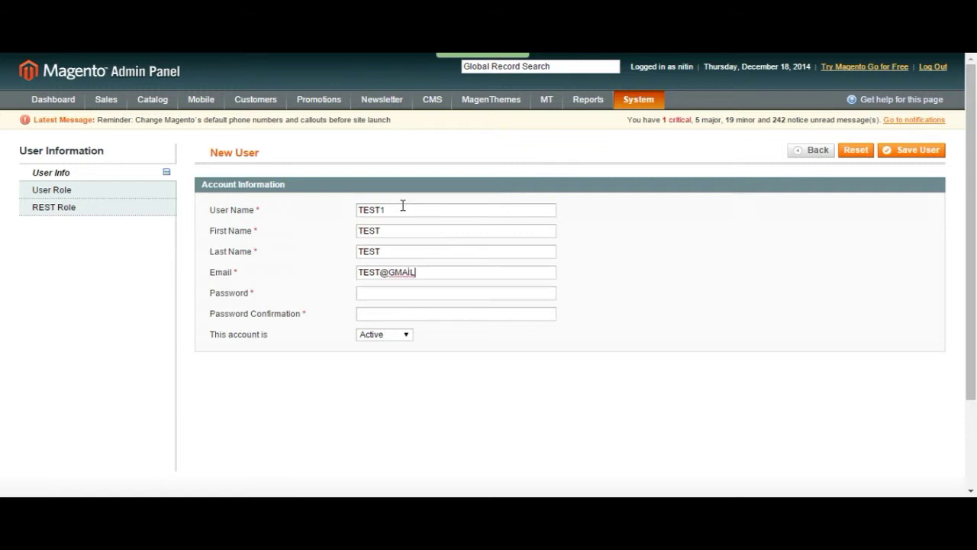
pyautogui.write('.COM')
pyautogui.press('Tab')
# Step: Fill in the password and its confirmation and keep the account status Active
pyautogui.moveTo(365, 295); pyautogui.dragTo(404, 294)
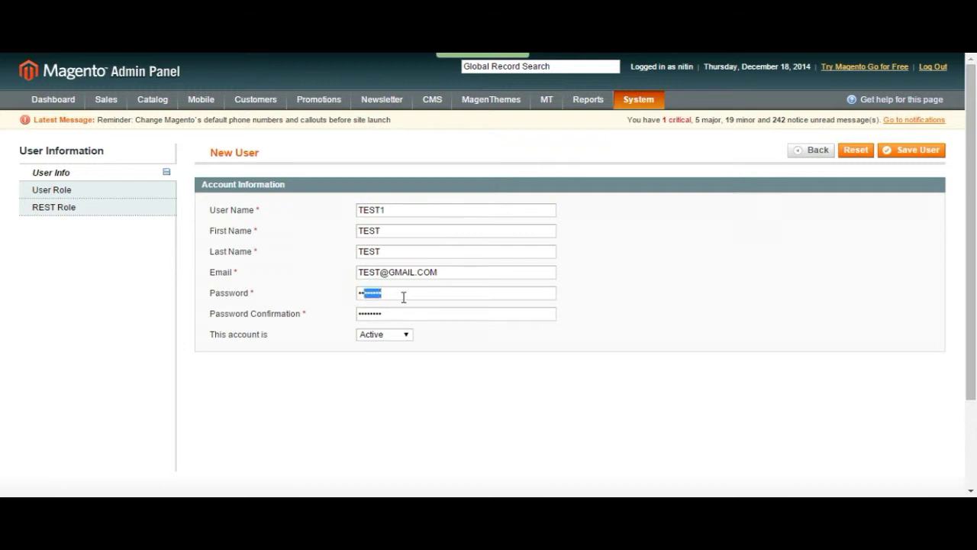
pyautogui.click(384, 294)
pyautogui.click(395, 312)
pyautogui.click(377, 340)
pyautogui.click(392, 344)
pyautogui.click(69, 191)
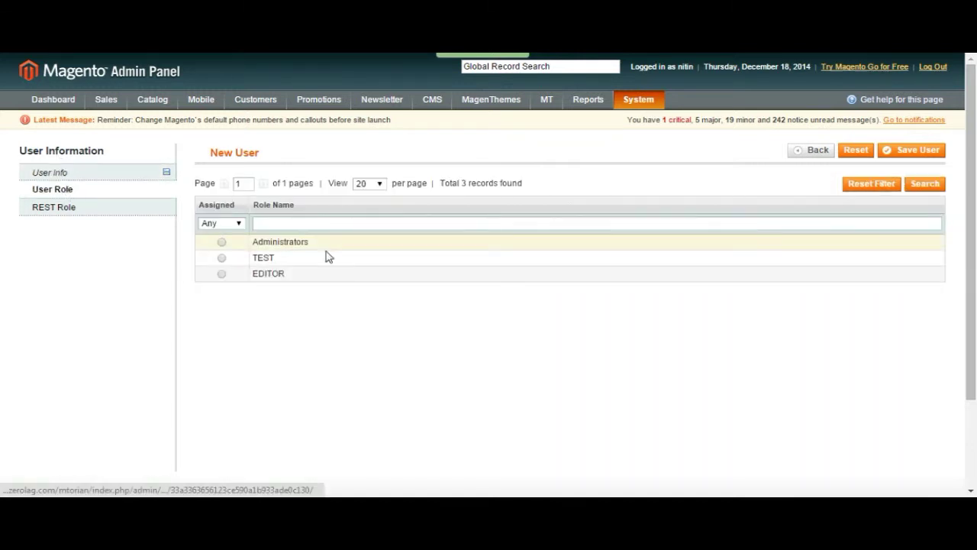
# Step: Assign the EDITOR role to TEST1, review the other tabs, and save the user
pyautogui.click(222, 275)
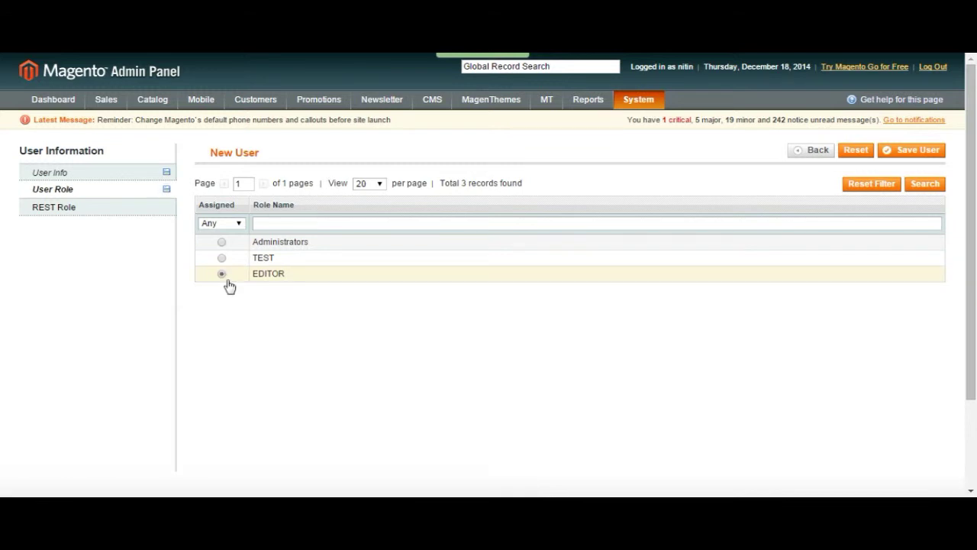
pyautogui.click(118, 208)
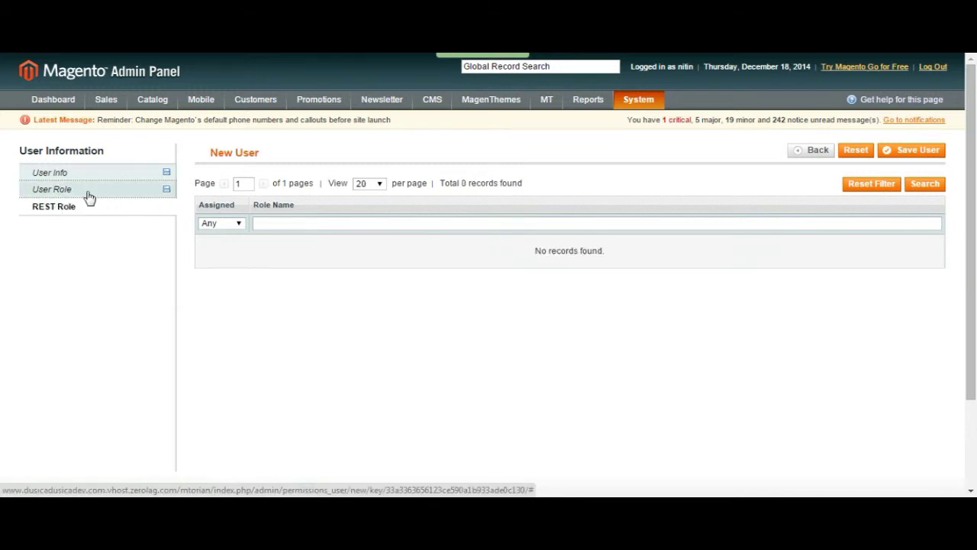
pyautogui.click(87, 191)
pyautogui.click(91, 184)
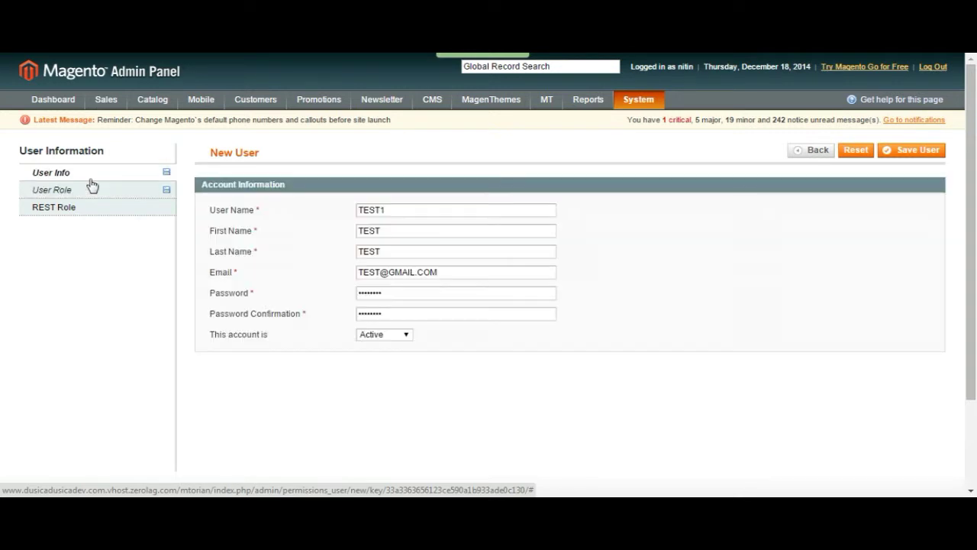
pyautogui.click(90, 189)
pyautogui.click(91, 176)
pyautogui.click(89, 189)
pyautogui.click(917, 151)
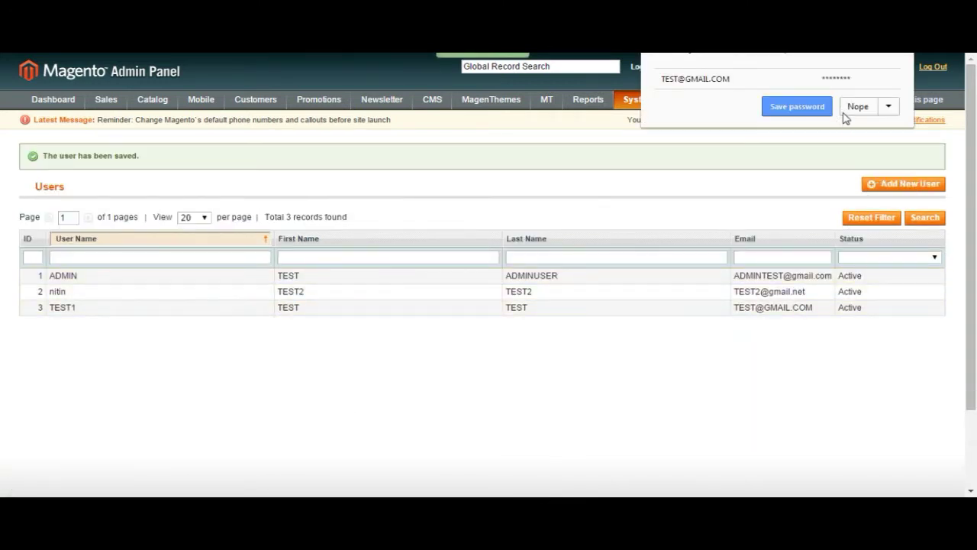
# Step: Dismiss the browser's save-password prompt and log out of the admin panel
pyautogui.click(796, 115)
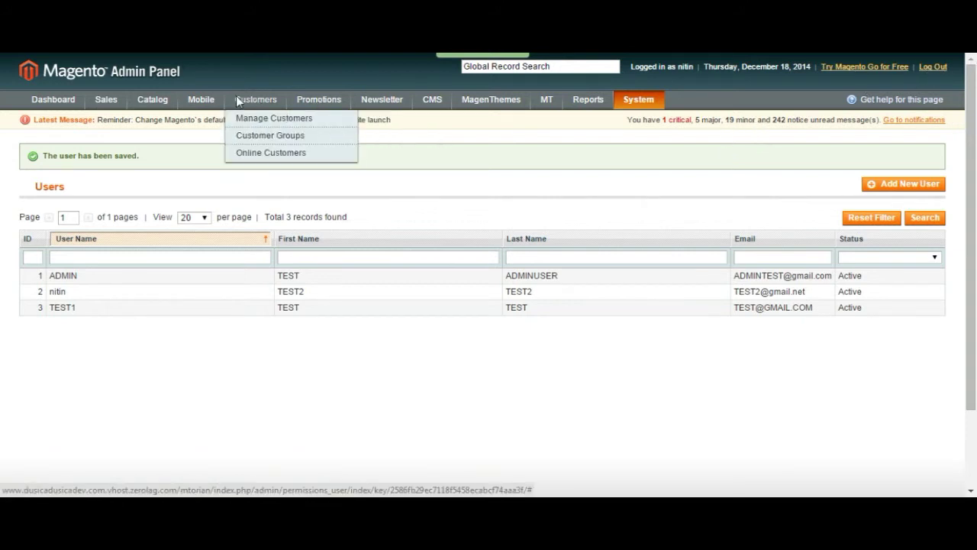
pyautogui.click(936, 68)
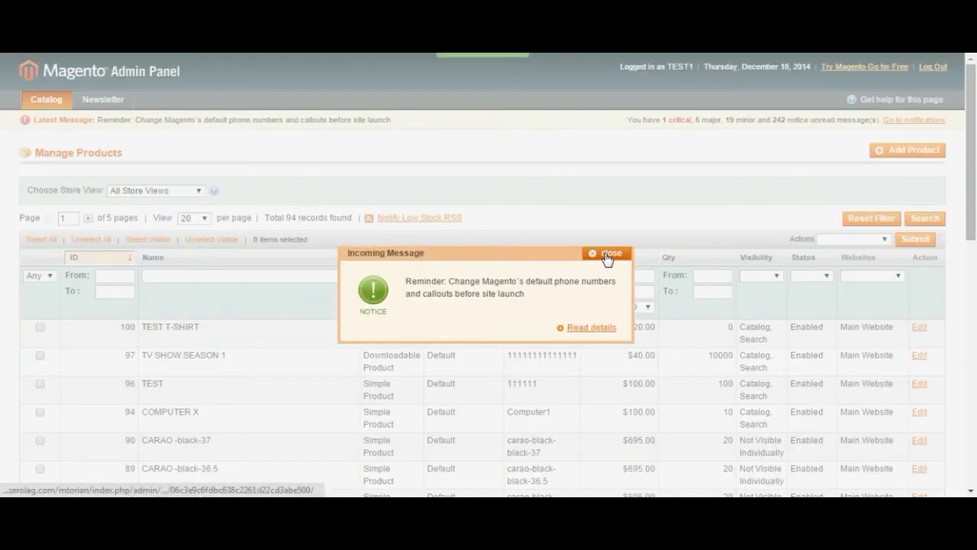
# Step: Close the incoming message popup and open the Newsletter Queue from the restricted menu
pyautogui.click(608, 255)
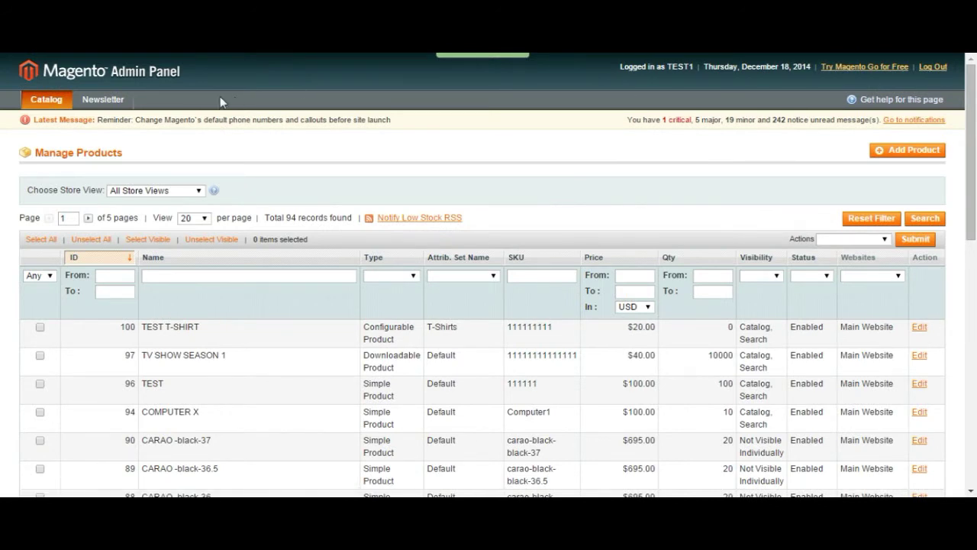
pyautogui.moveTo(60, 100)
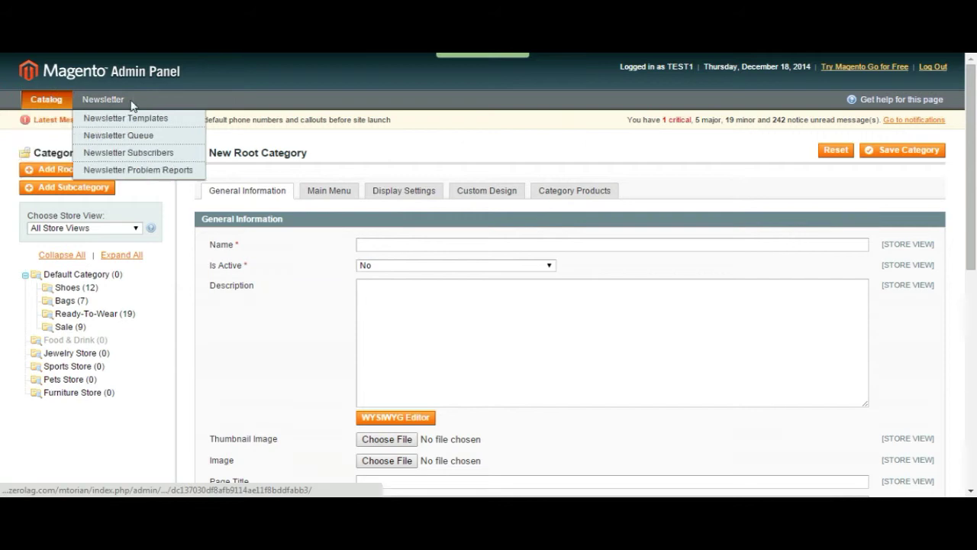
pyautogui.click(117, 136)
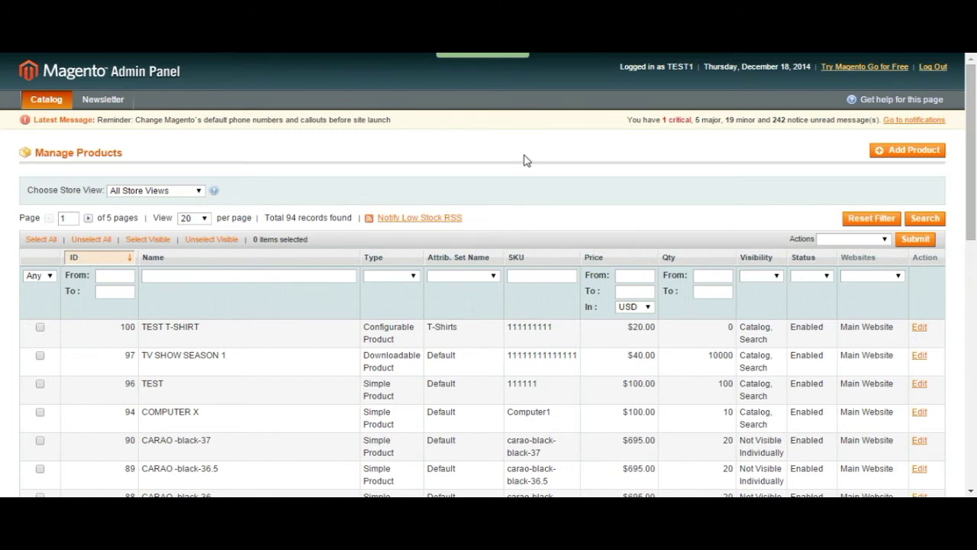
pyautogui.scroll(-2, 523, 150)
pyautogui.scroll(2, 523, 149)
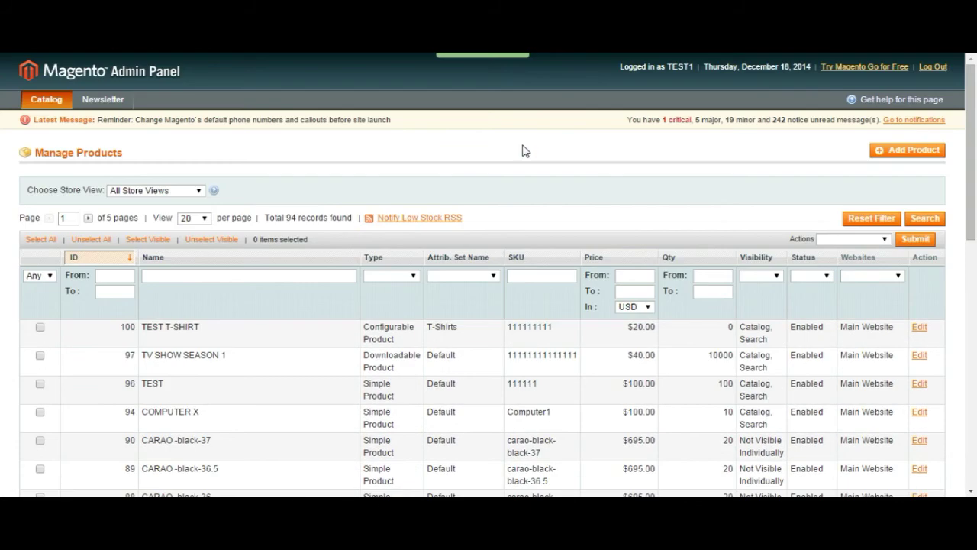